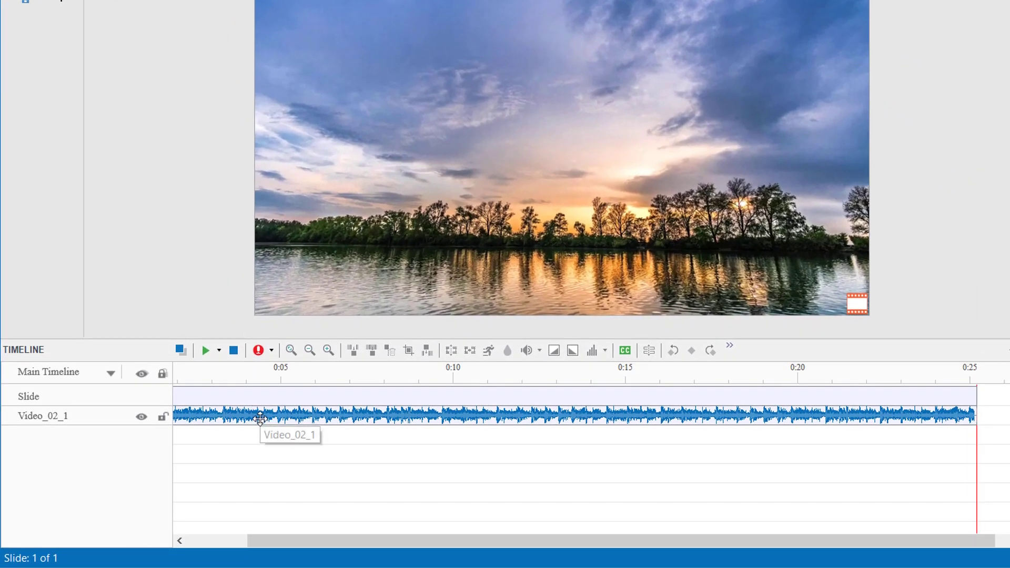
# Set the Video_02_1 track's waveform bar height to Medium.
pyautogui.rightClick(260, 416)
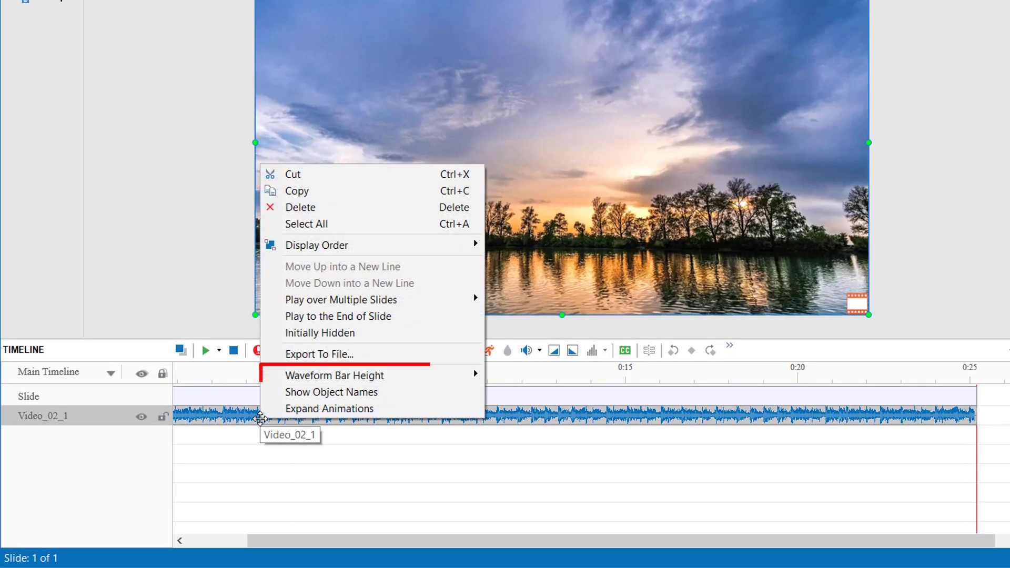
pyautogui.moveTo(371, 375)
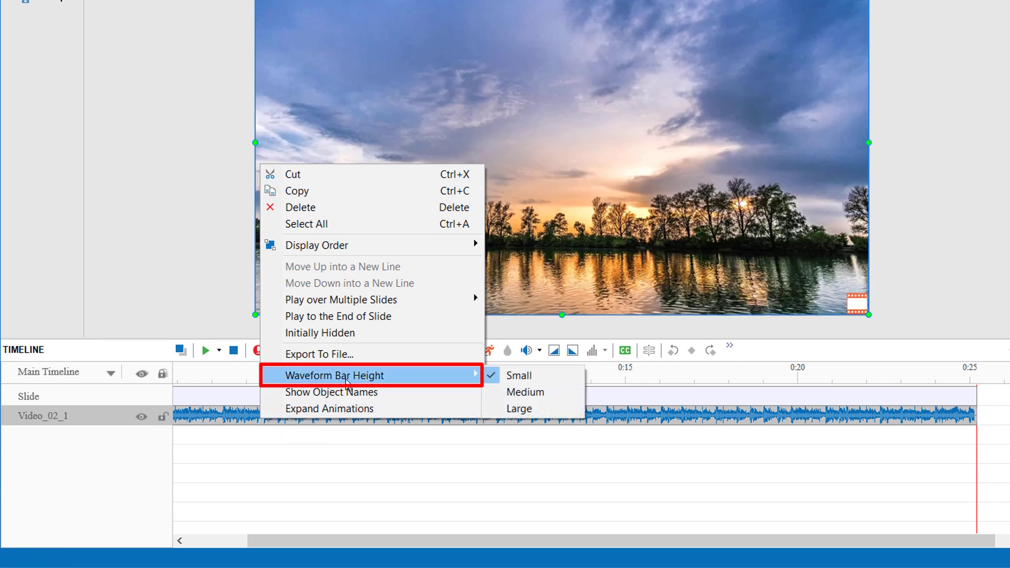
pyautogui.click(525, 400)
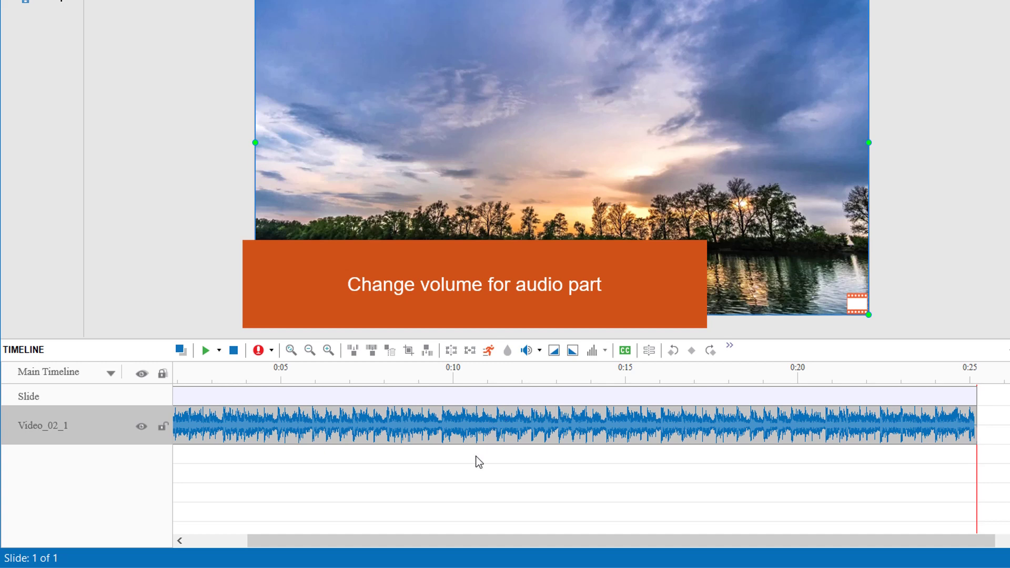
# Select the 0:05.96–0:09.58 range and boost its volume to 209%.
pyautogui.click(282, 380)
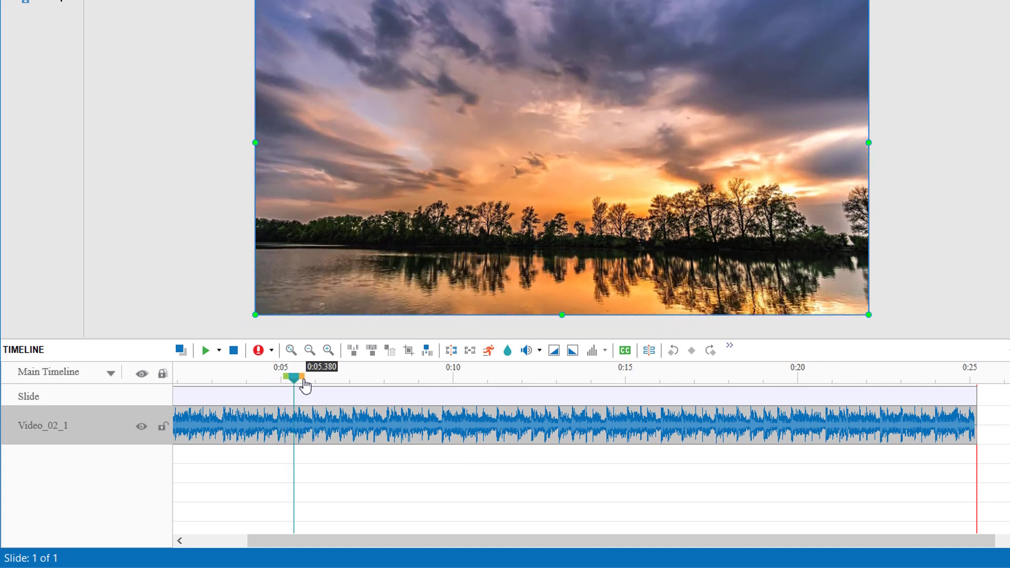
pyautogui.moveTo(283, 381); pyautogui.dragTo(448, 403)
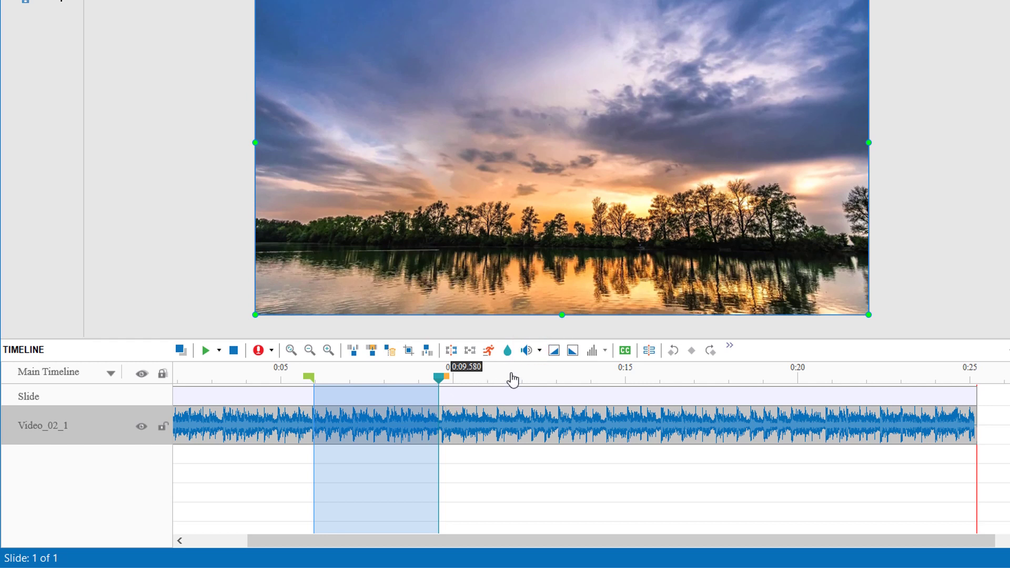
pyautogui.click(528, 352)
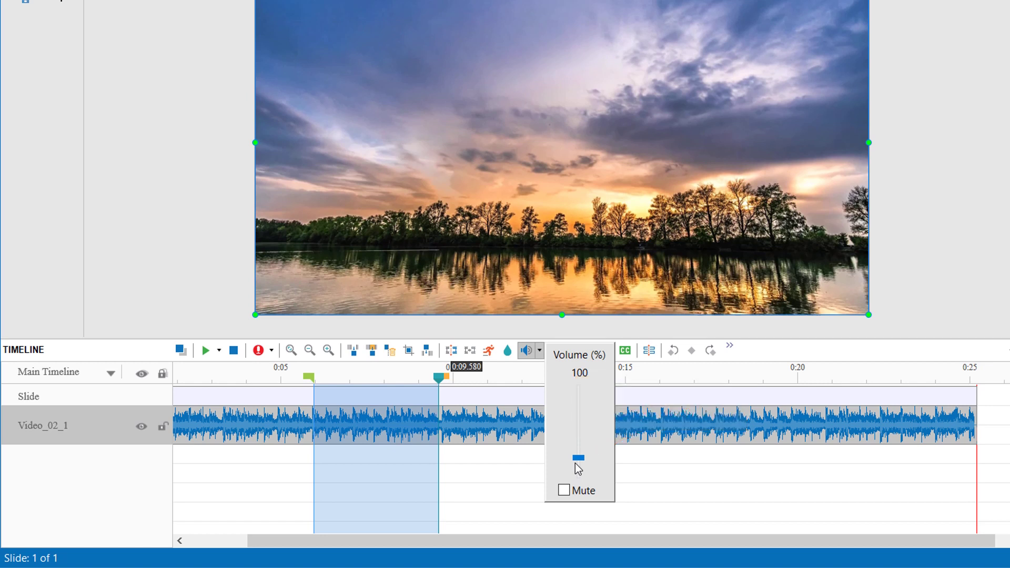
pyautogui.moveTo(576, 463)
pyautogui.mouseDown()
pyautogui.moveTo(578, 477)
pyautogui.moveTo(583, 396)
pyautogui.mouseUp()
pyautogui.moveTo(581, 385); pyautogui.dragTo(578, 440)
pyautogui.moveTo(566, 493); pyautogui.dragTo(615, 475)
pyautogui.click(637, 476)
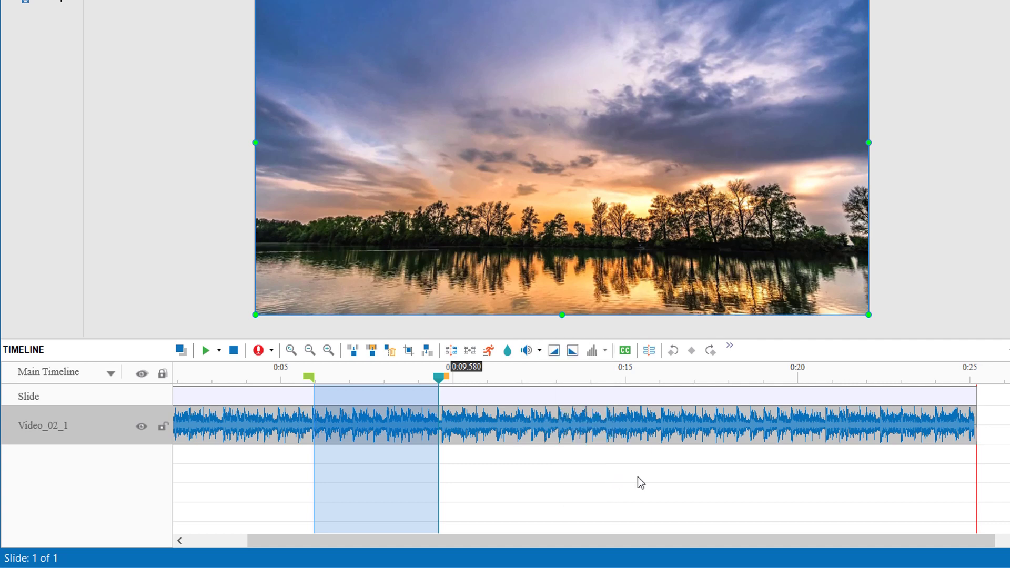
pyautogui.click(287, 379)
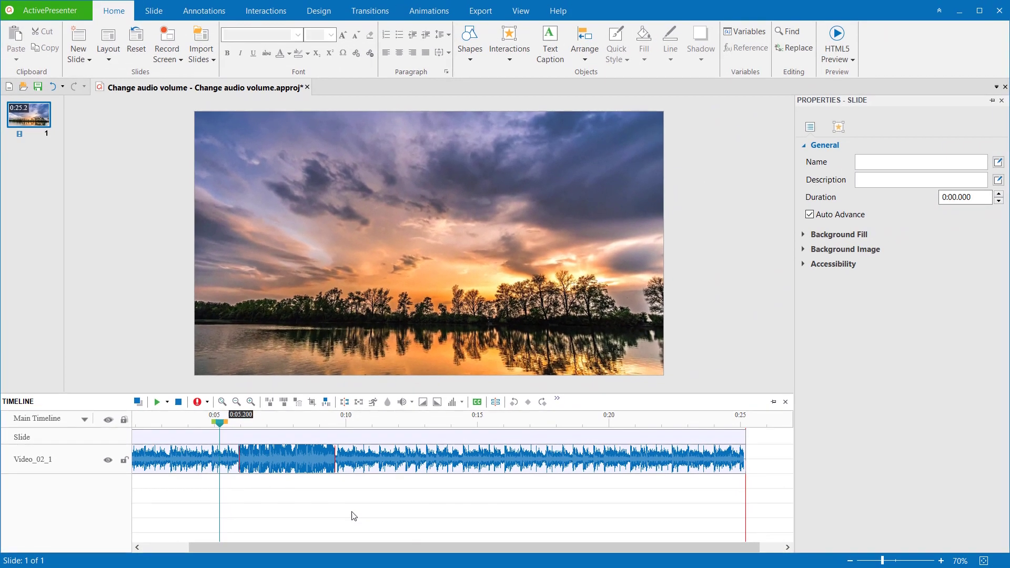
pyautogui.press('space')
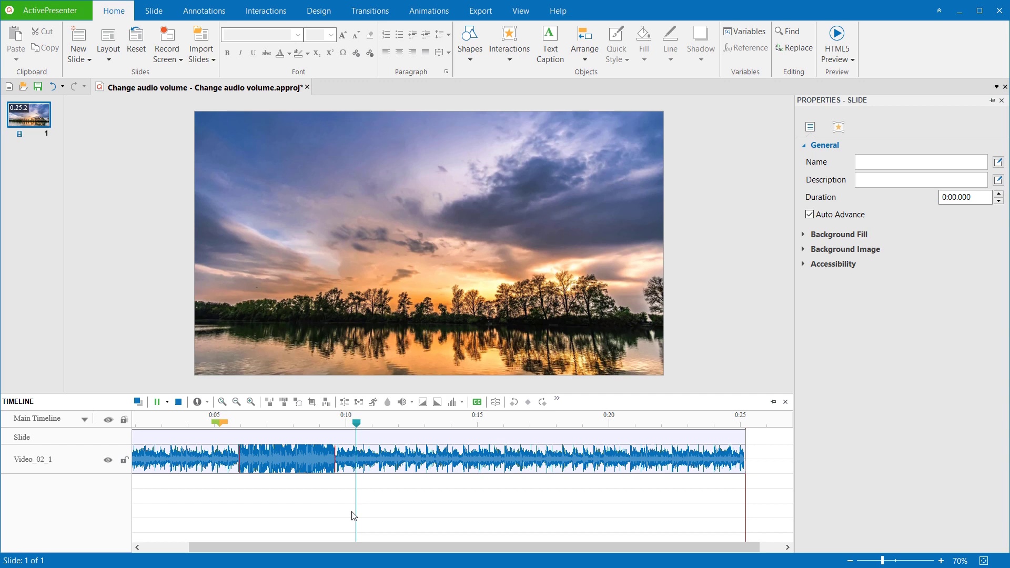
pyautogui.press('space')
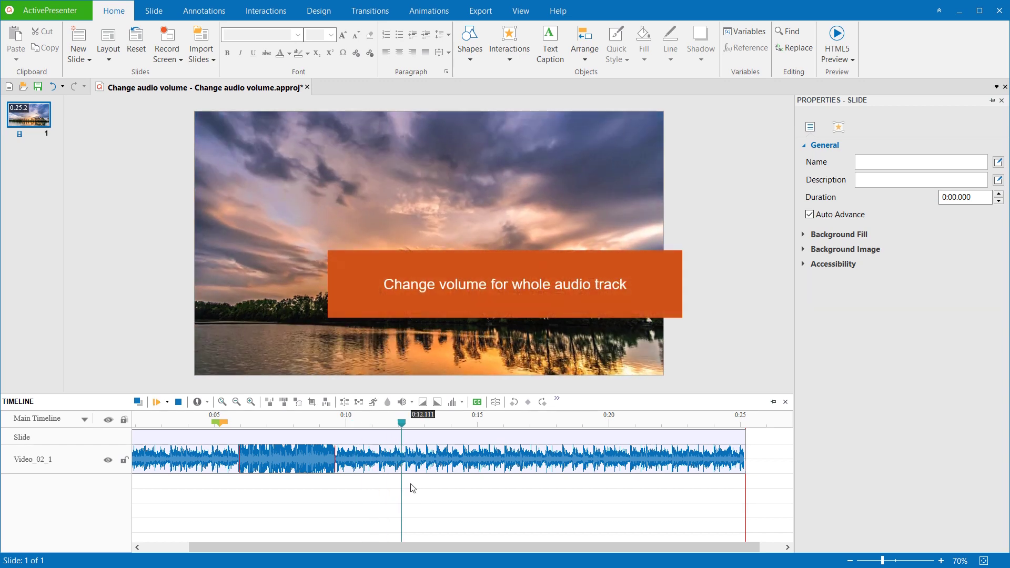
# Lower the volume of the entire Video_02_1 track to 71%.
pyautogui.click(391, 462)
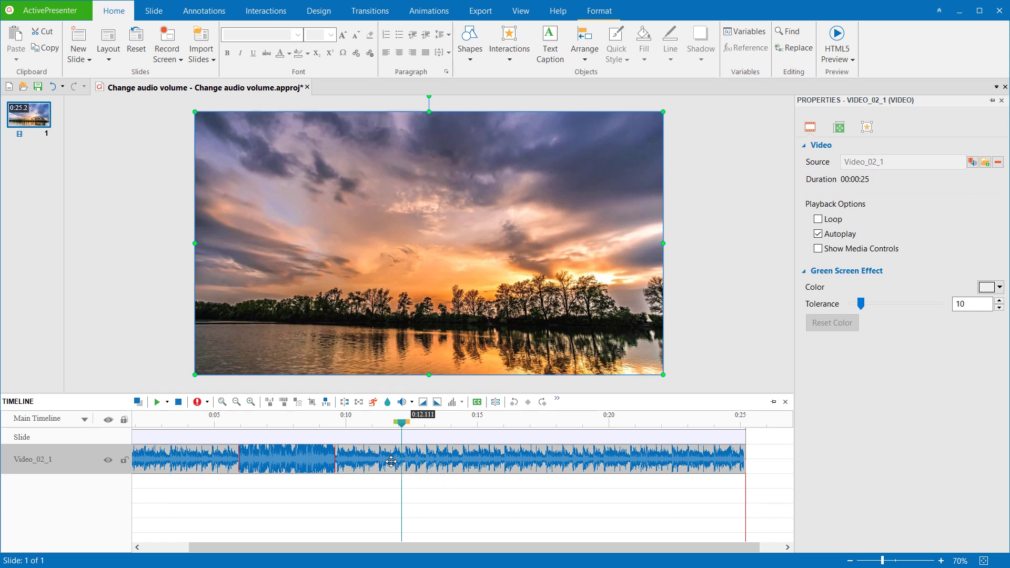
pyautogui.click(401, 402)
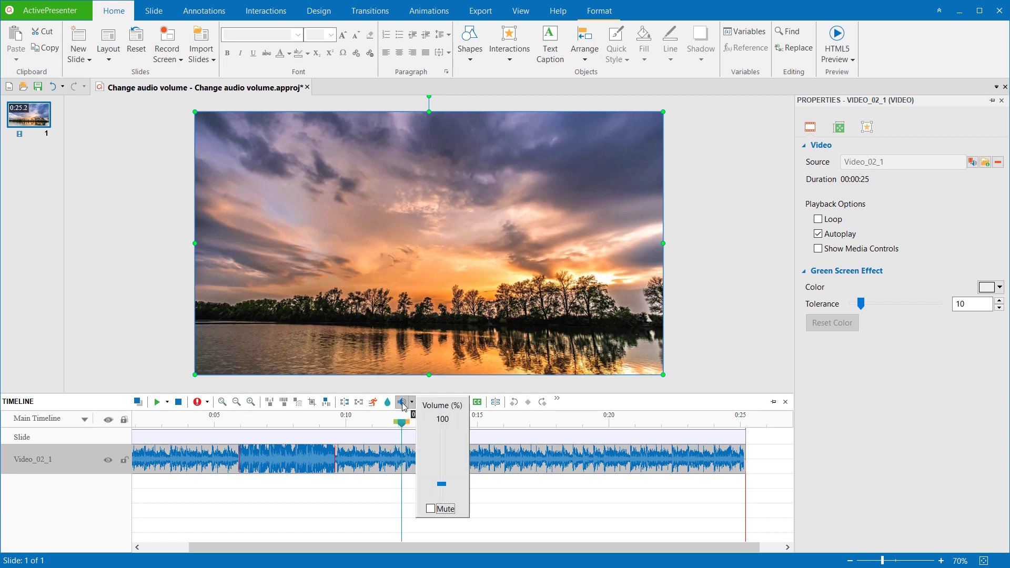
pyautogui.moveTo(441, 484); pyautogui.dragTo(443, 490)
pyautogui.click(511, 505)
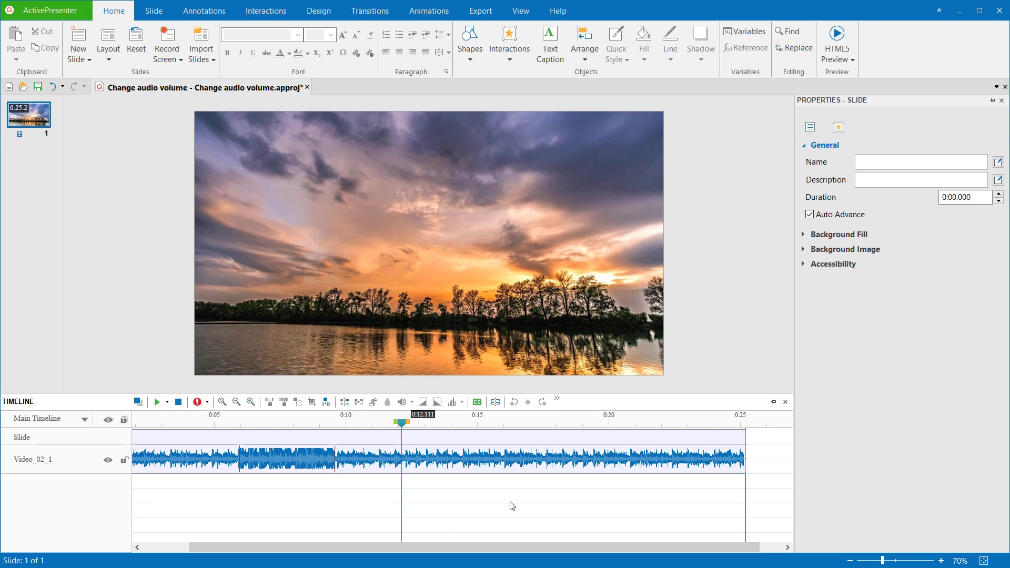
# Reselect the 0:05.96–0:09.58 range and apply Restore Original Volume to it.
pyautogui.click(518, 11)
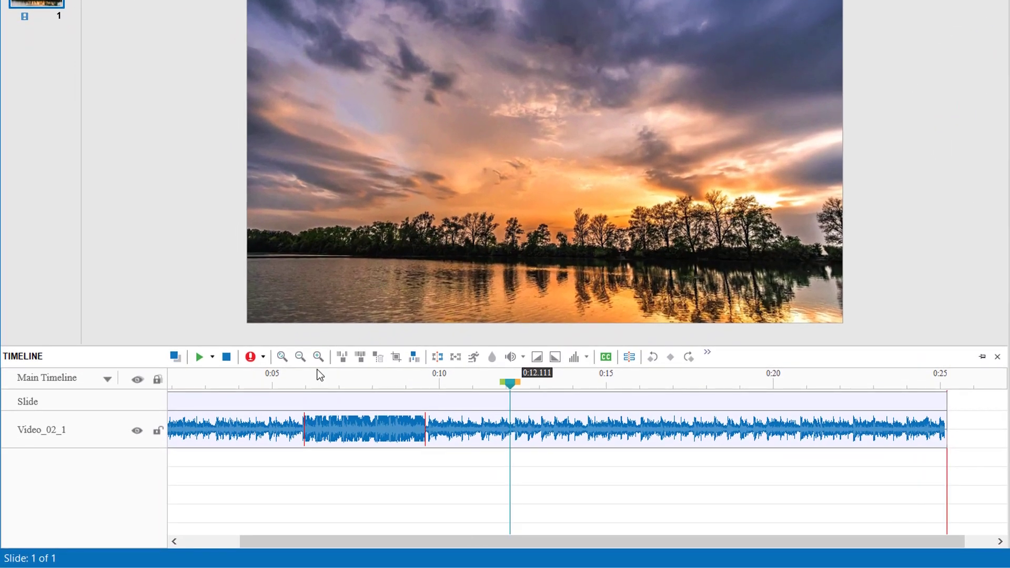
pyautogui.click(301, 387)
pyautogui.moveTo(303, 391); pyautogui.dragTo(437, 398)
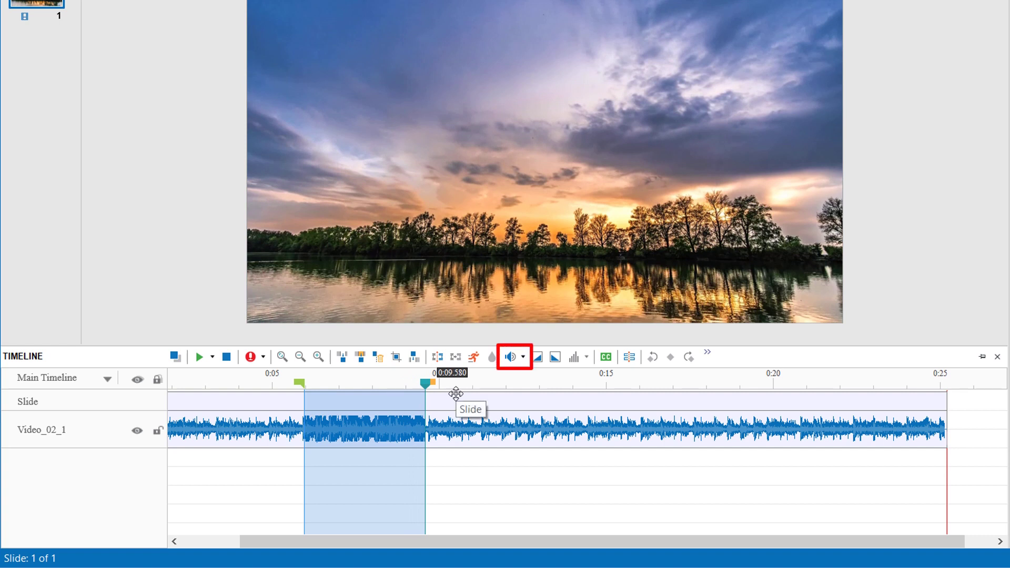
pyautogui.click(521, 357)
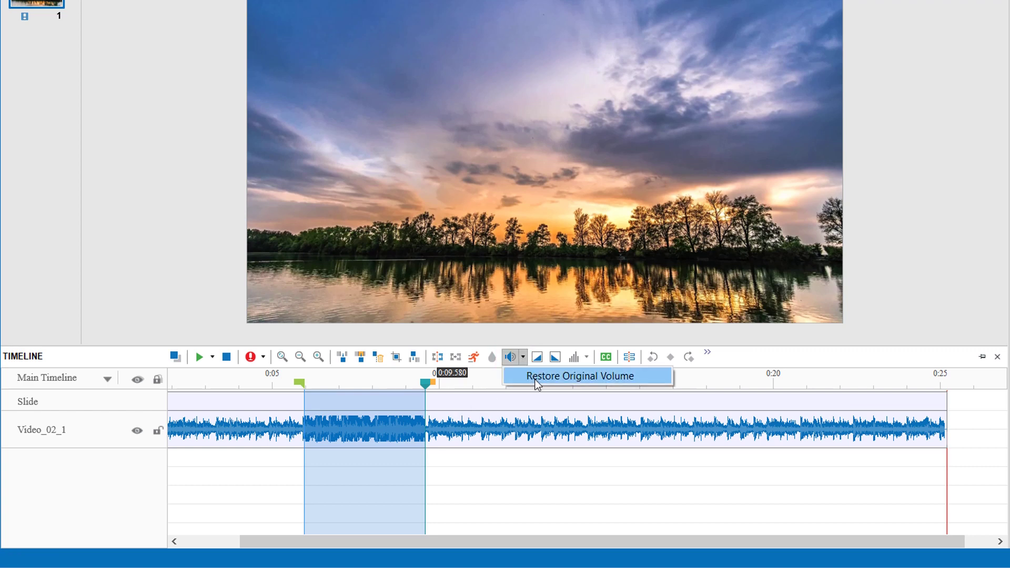
pyautogui.click(535, 376)
pyautogui.click(280, 384)
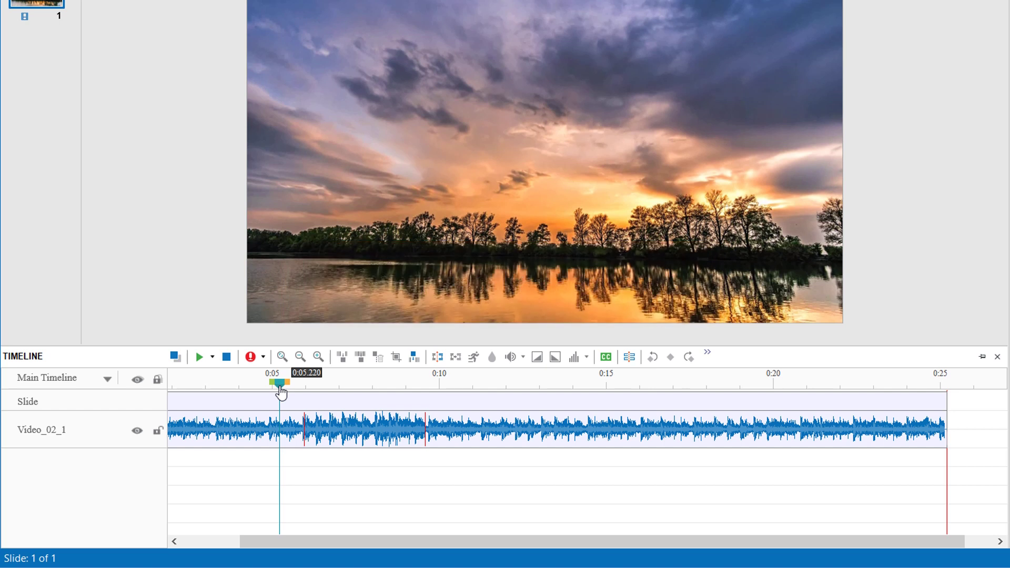
# Apply Restore Original Volume to the whole Video_02_1 track.
pyautogui.click(311, 427)
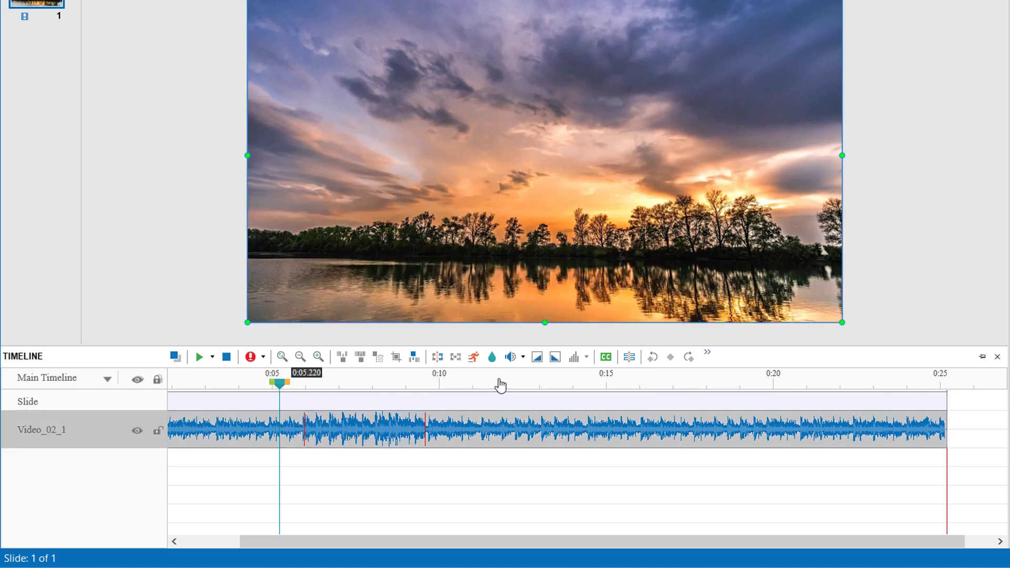
pyautogui.click(523, 358)
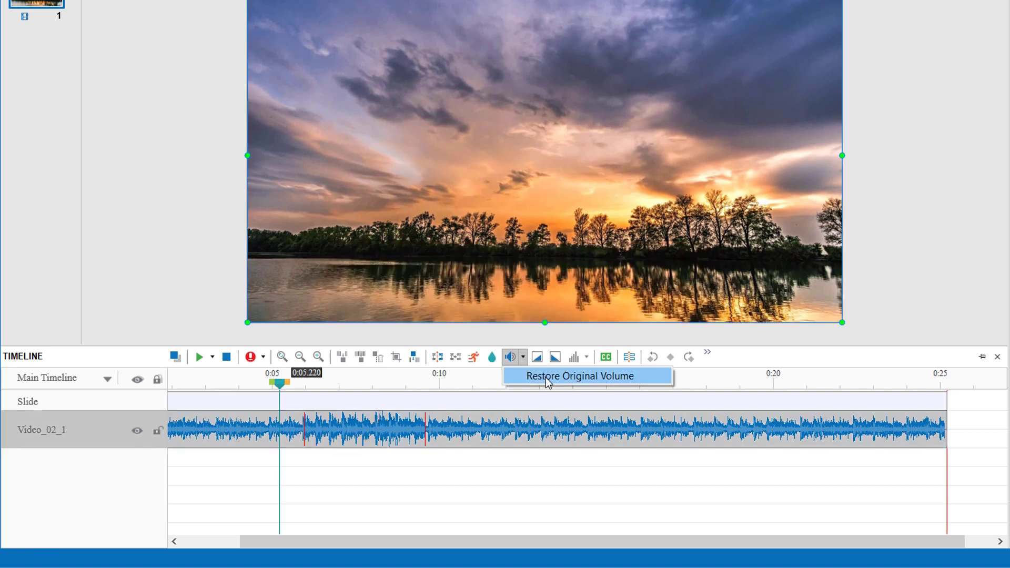
pyautogui.click(545, 377)
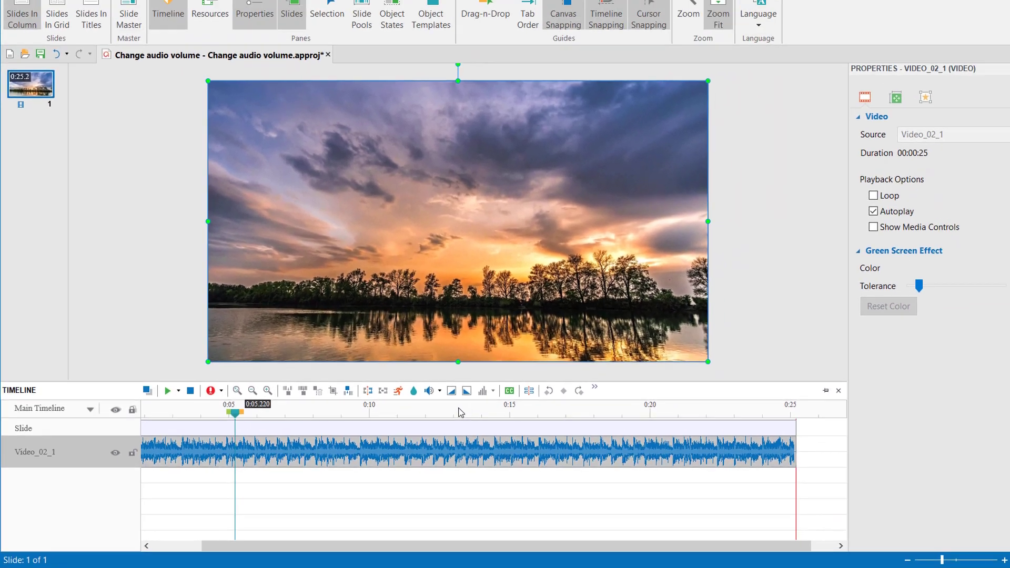